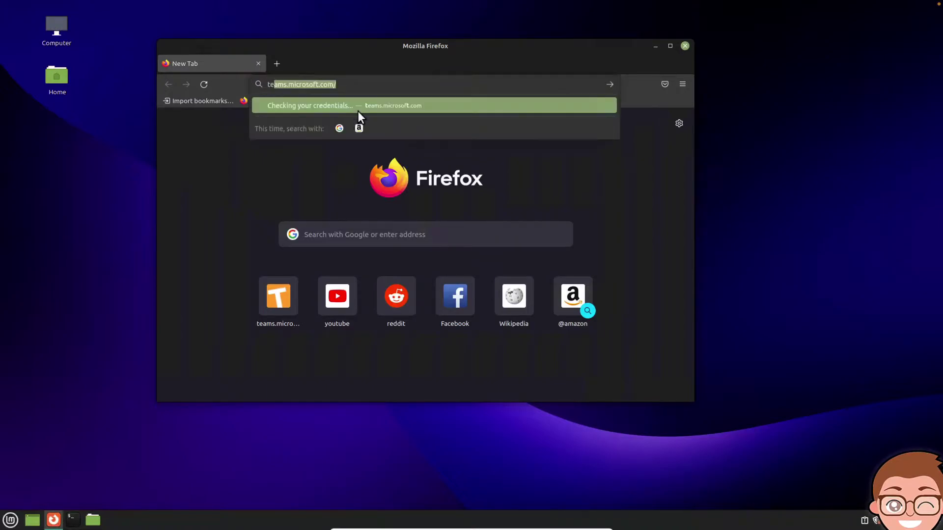
Step: Load teams.microsoft.com from the Firefox address bar
key("Return")
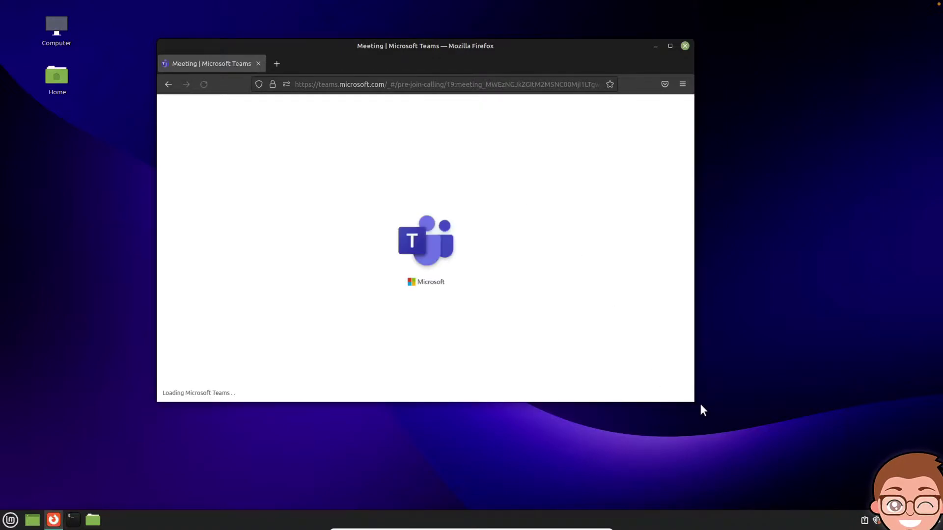
Step: Enlarge and shift the Firefox window, then launch Microsoft Edge from the Mint menu's Internet category
left_click_drag(692, 398, 754, 428)
left_click_drag(553, 49, 587, 45)
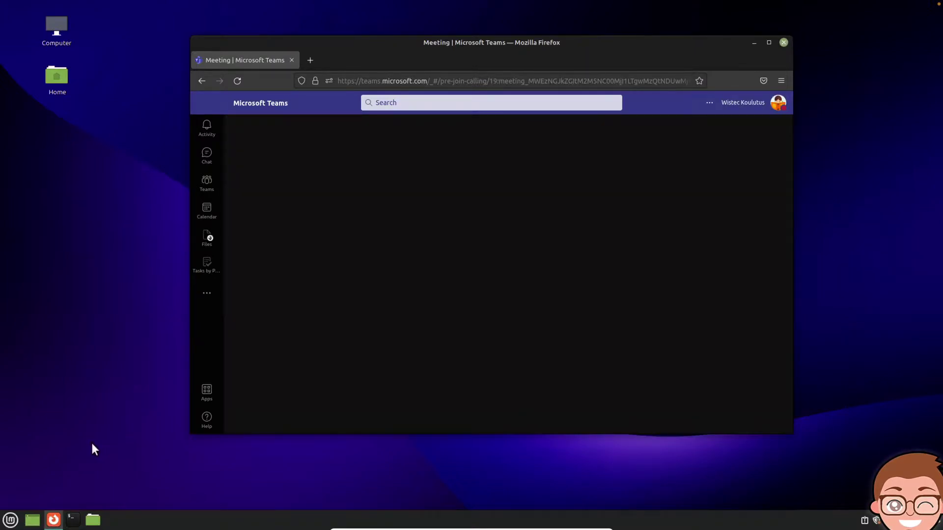
left_click(12, 521)
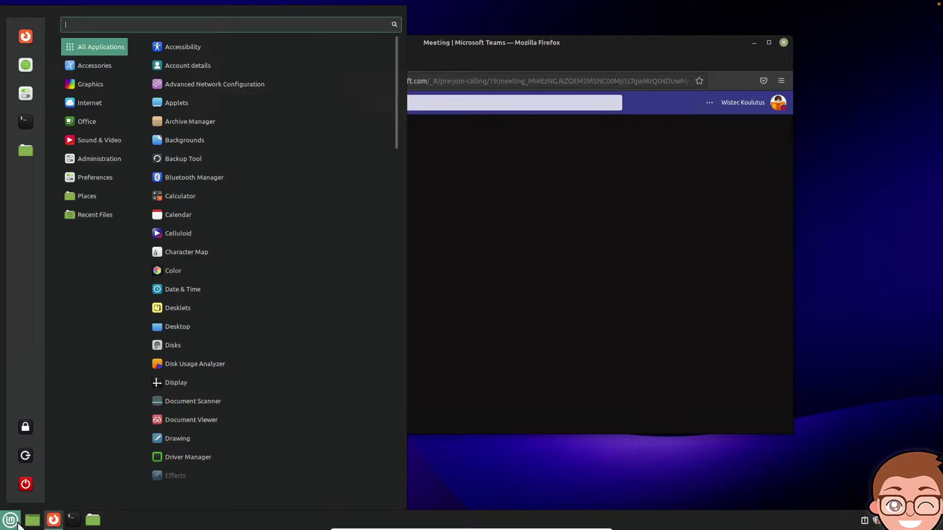
mouse_move(107, 101)
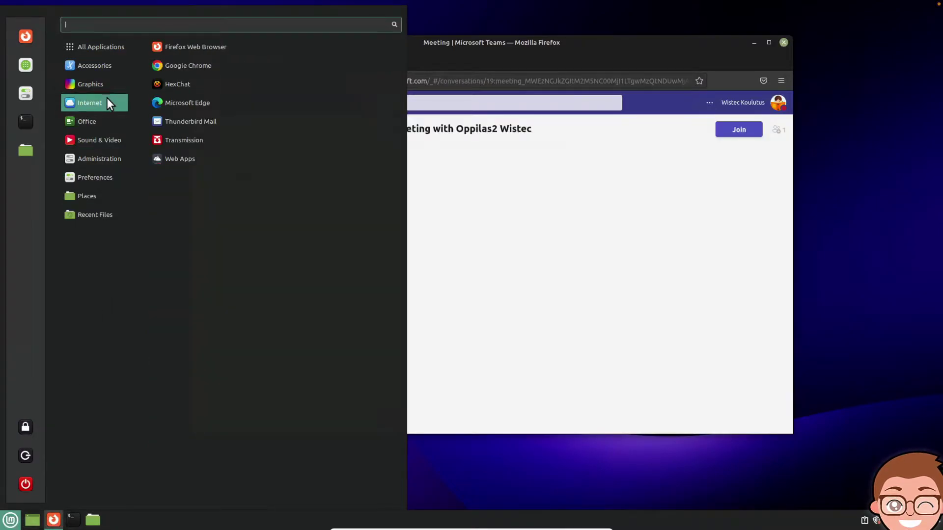
left_click(187, 102)
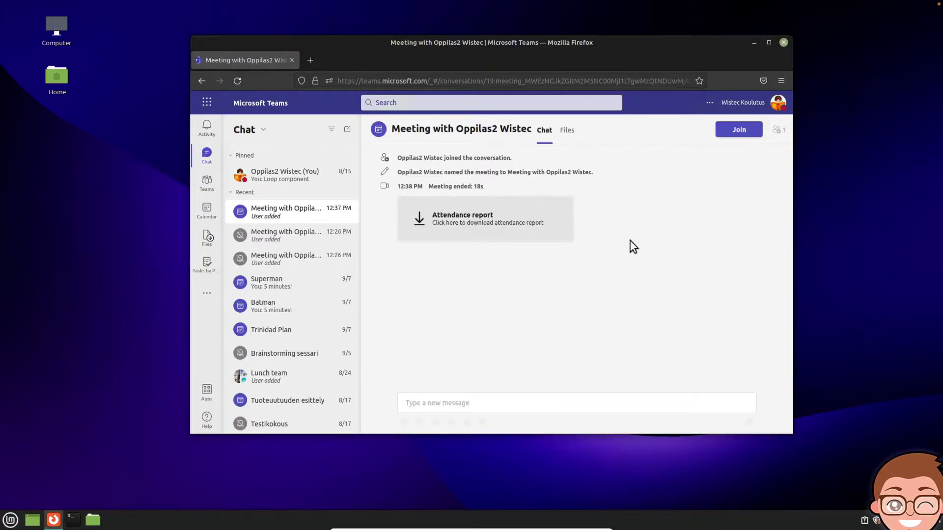
Step: Close the Firefox Teams window, cancel the Unlock Login Keyring prompt, and close Microsoft Edge
left_click(785, 43)
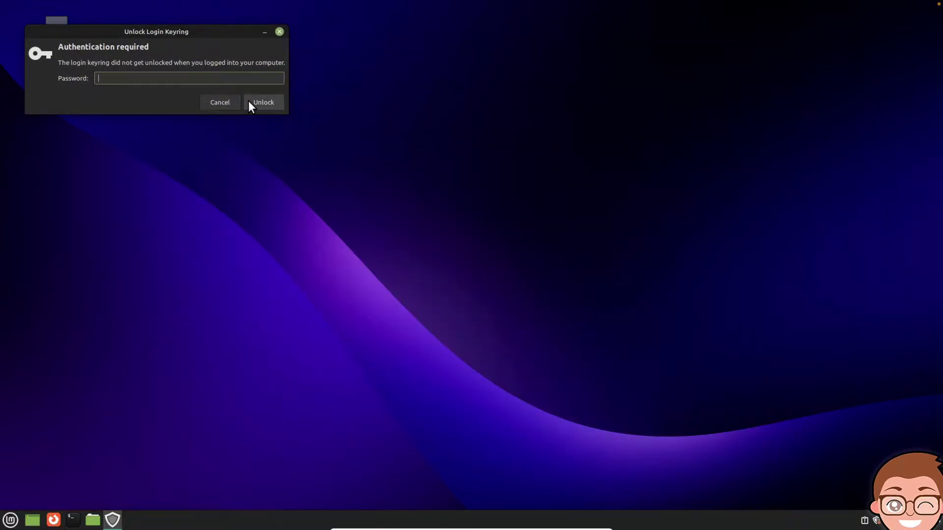
left_click(280, 32)
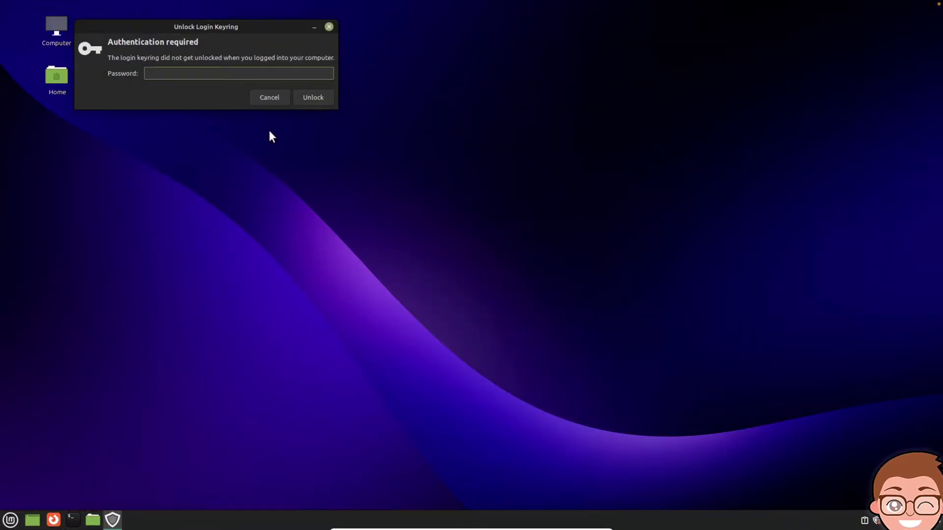
left_click(273, 99)
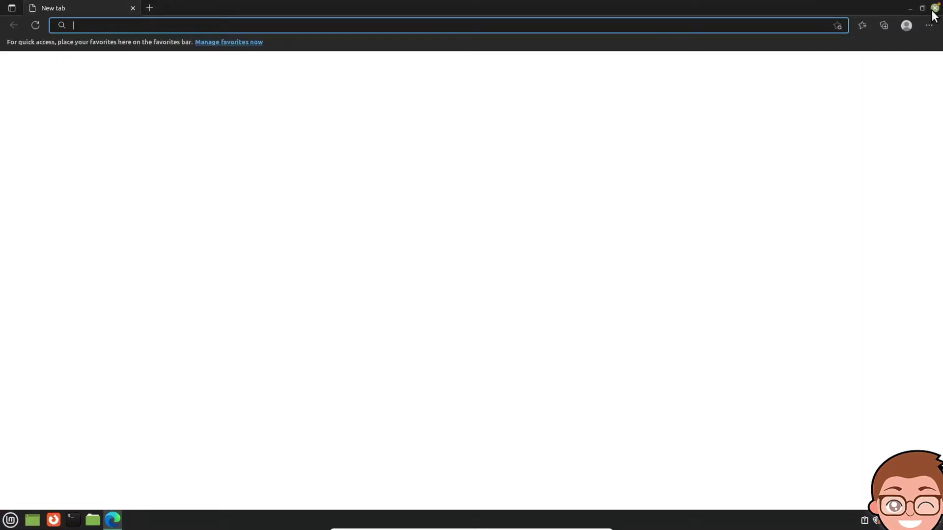
left_click(934, 9)
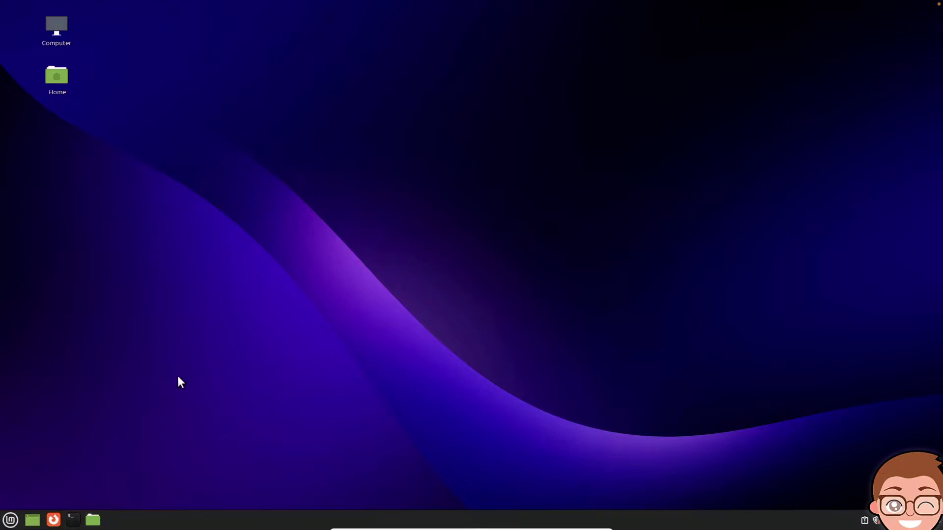
Step: Launch Web Apps from the Mint menu's Internet category
left_click(11, 520)
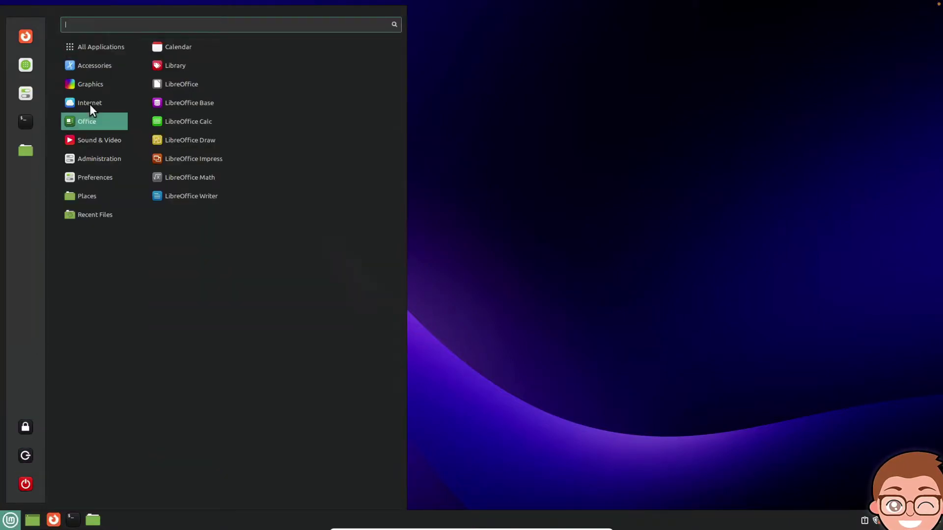
mouse_move(90, 104)
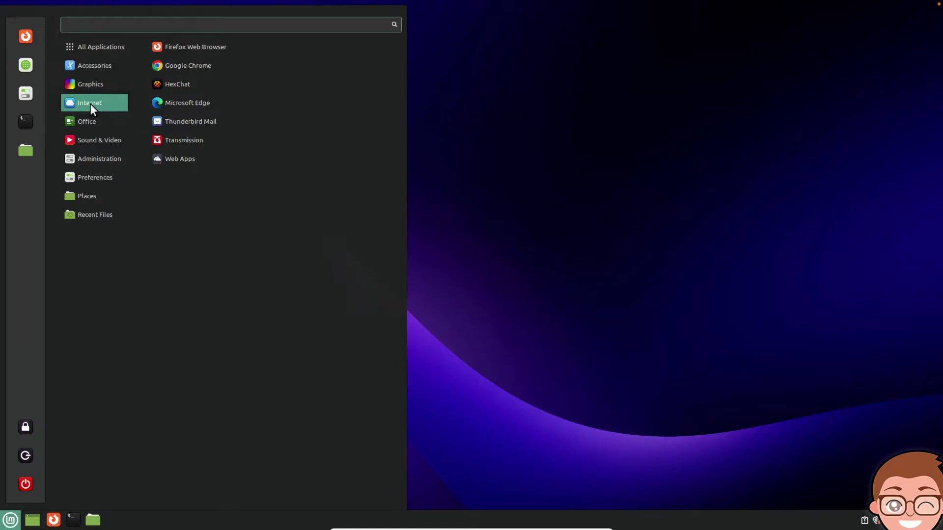
left_click(191, 158)
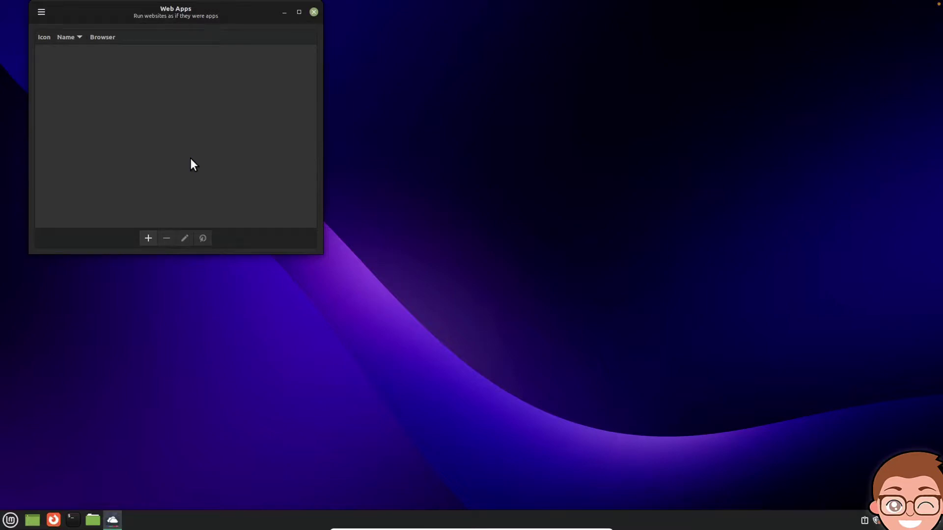
Step: Create a web app named Teams for teams.microsoft.com with the web-microsoft icon, running in Chrome (Flatpak)
left_click(148, 239)
type("Teams")
left_click(218, 66)
type("teams.microsoft.com")
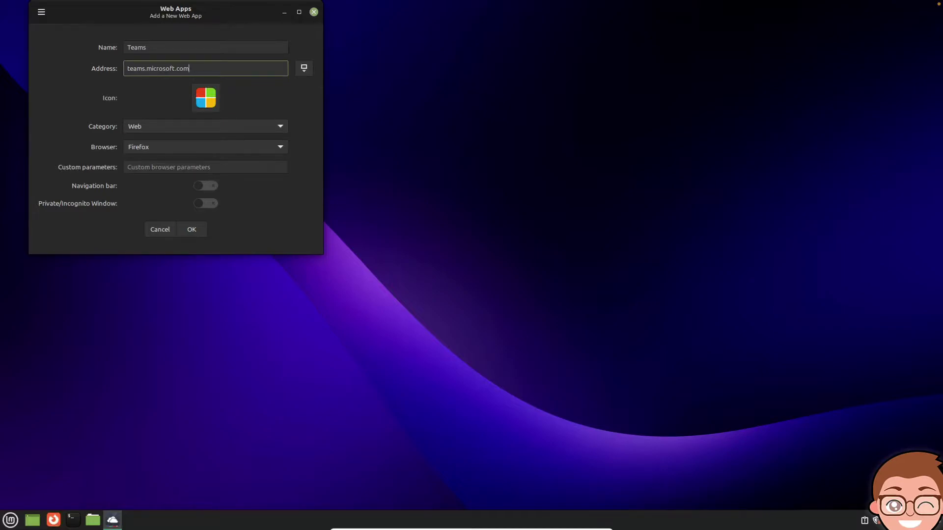
left_click(205, 104)
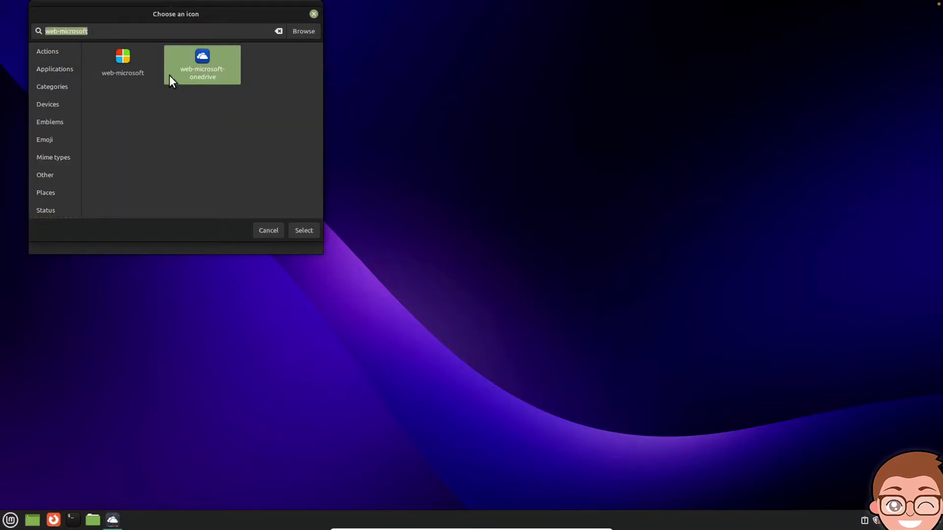
left_click(125, 61)
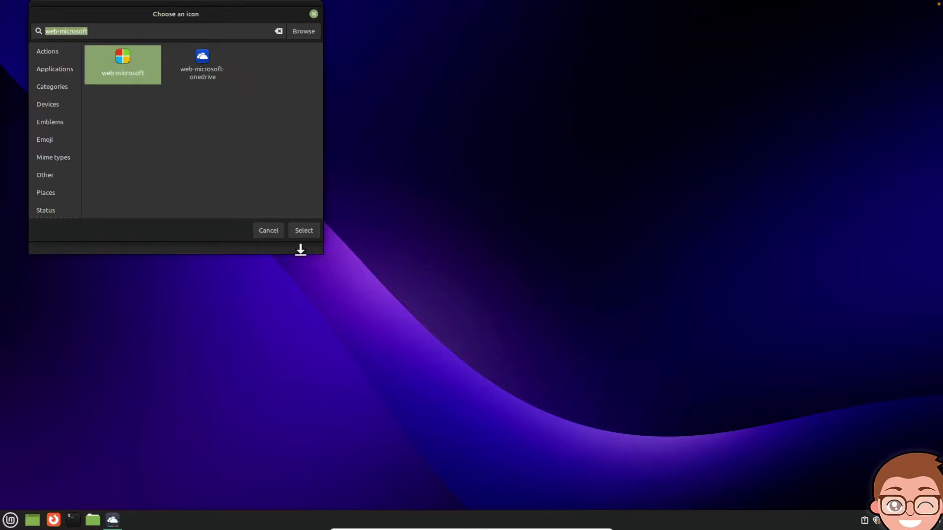
left_click(306, 232)
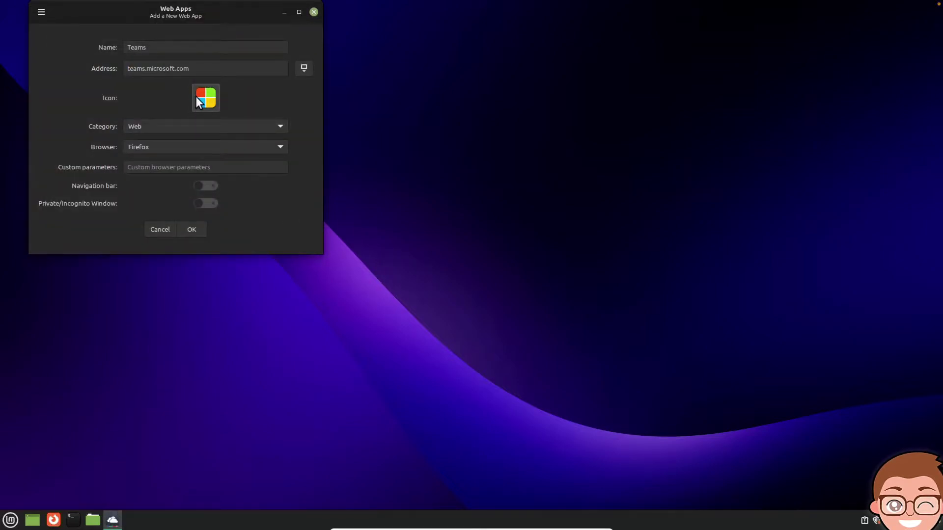
left_click(160, 143)
left_click(149, 164)
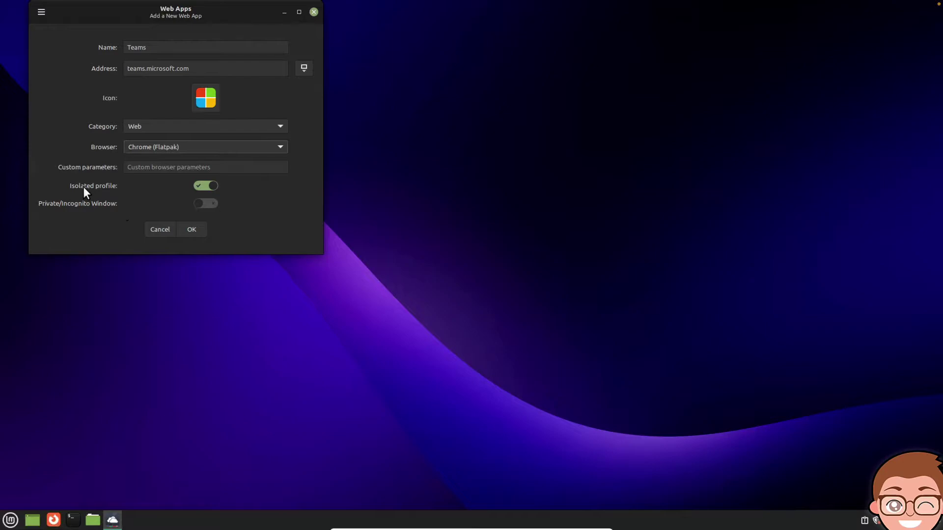
mouse_move(206, 187)
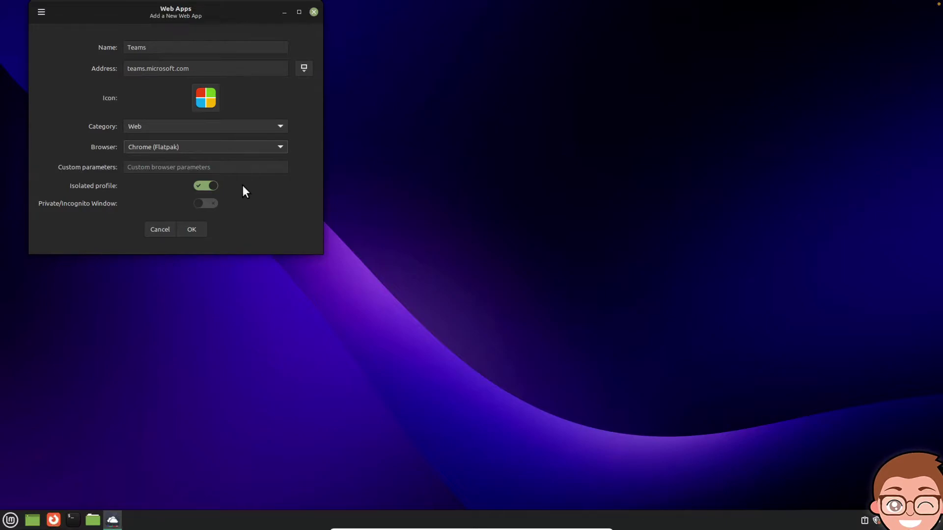
left_click(191, 230)
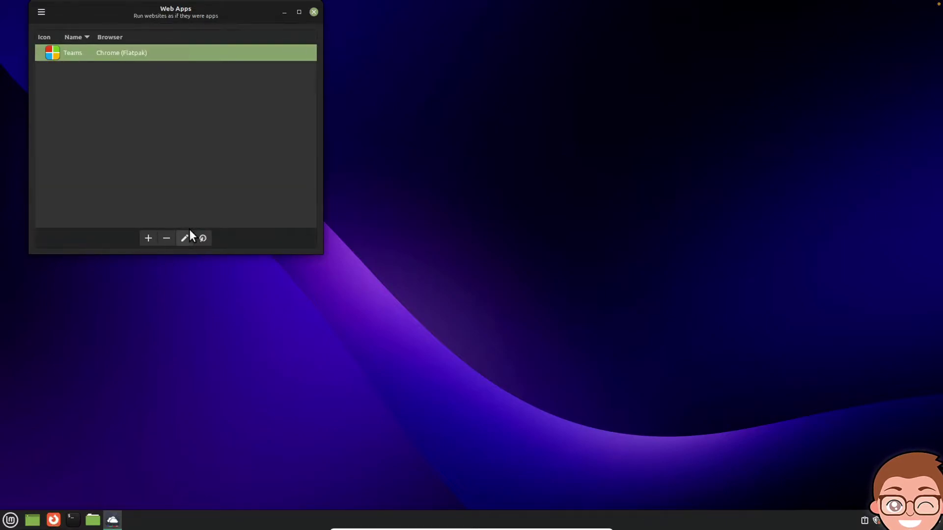
Step: Launch the new Teams web app from the menu and unlock the login keyring with its password
left_click(10, 520)
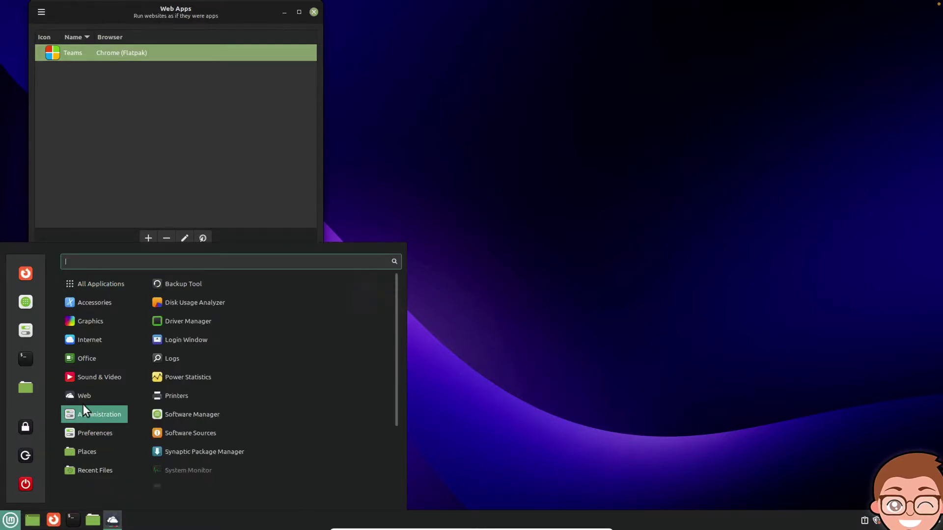
mouse_move(85, 399)
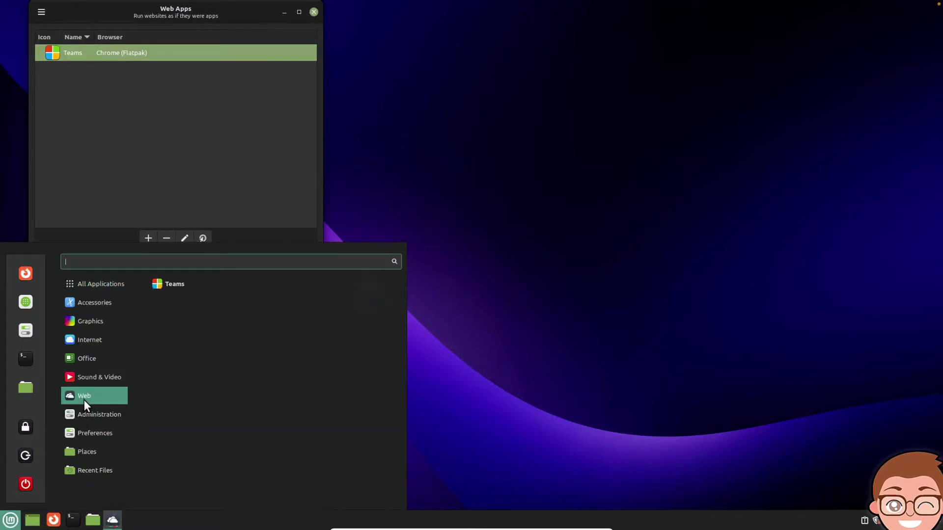
left_click(177, 281)
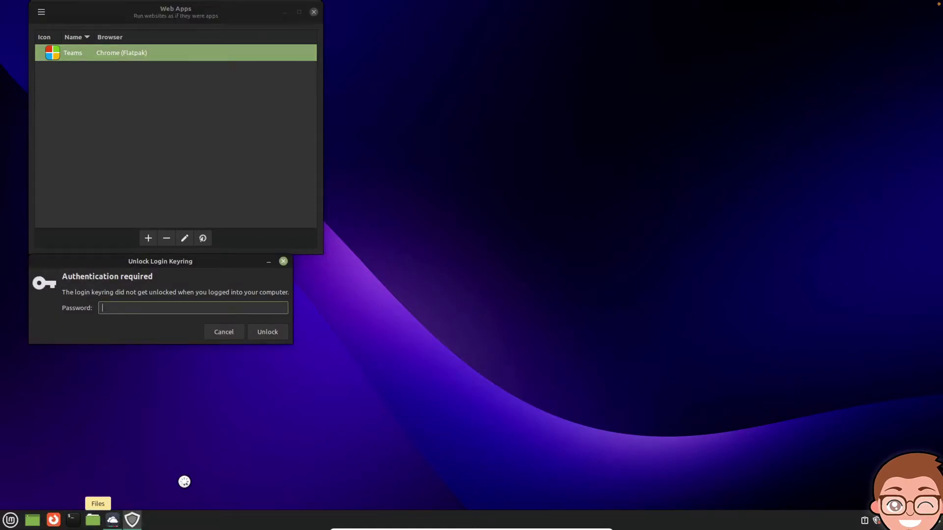
type("****")
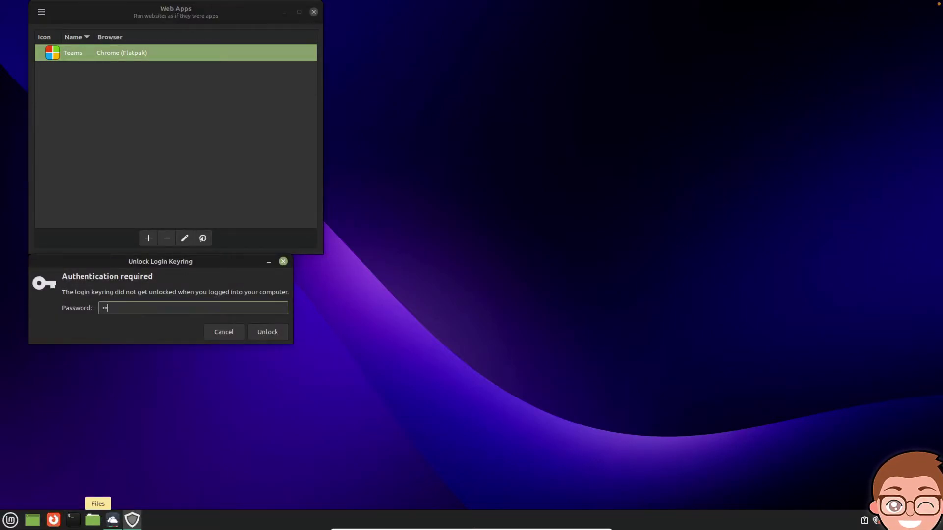
left_click(260, 336)
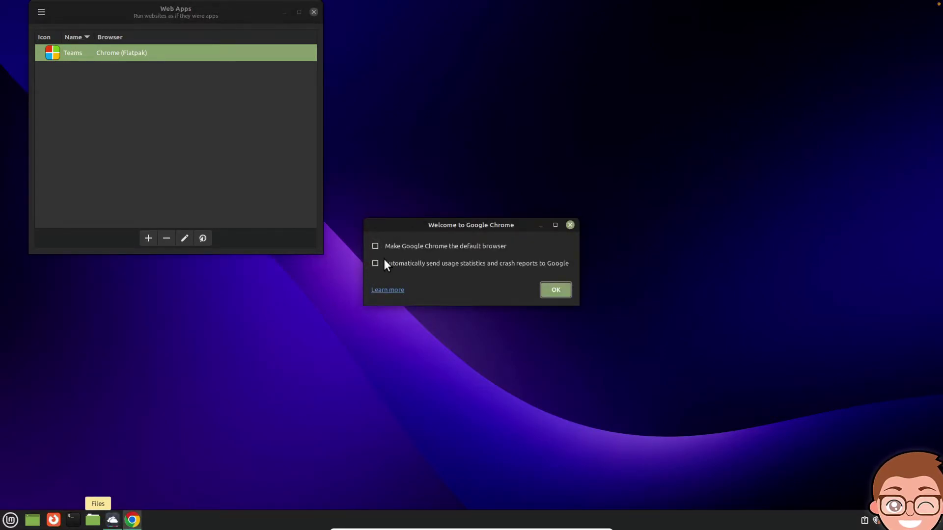
Step: Dismiss Chrome's first-run welcome, then shrink and move the sign-in window
left_click(562, 290)
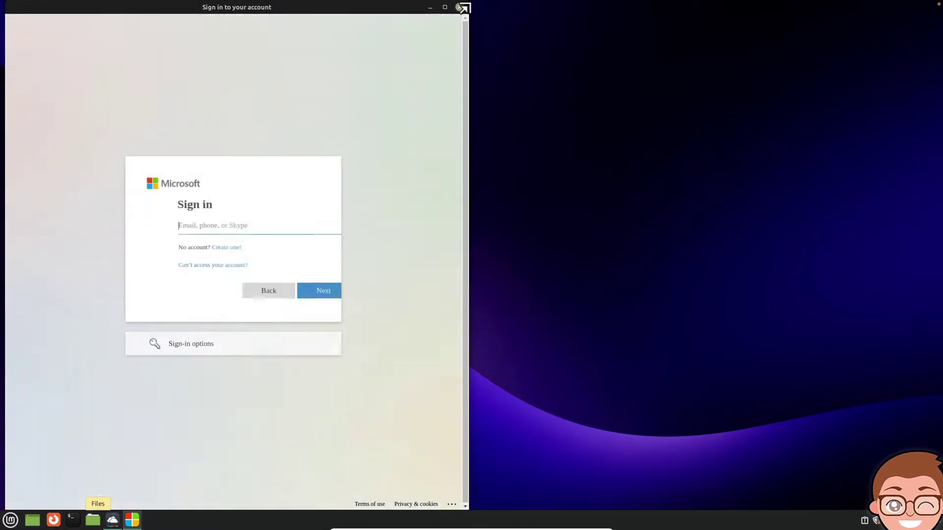
left_click_drag(465, 17, 578, 108)
left_click_drag(430, 108, 697, 61)
Step: Sign in with the account e-mail and password, stay signed in, and decline saving the password
left_click(513, 228)
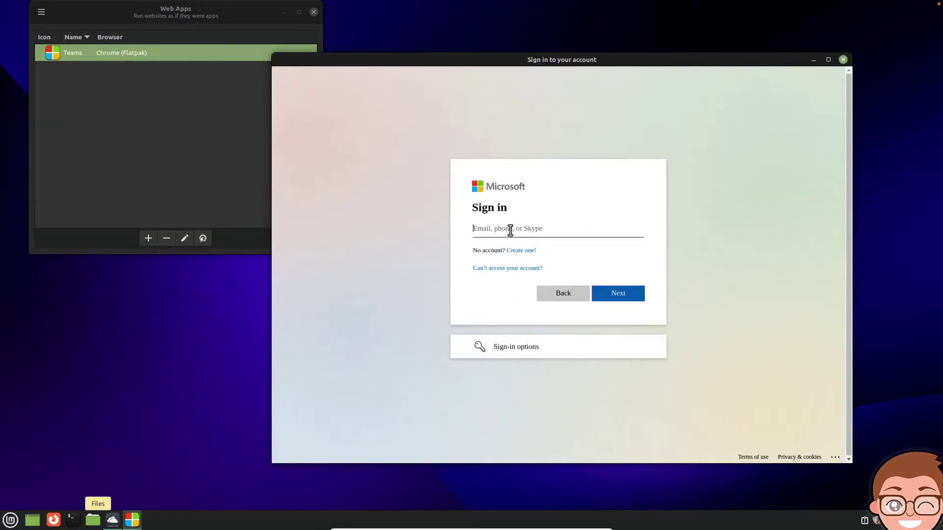
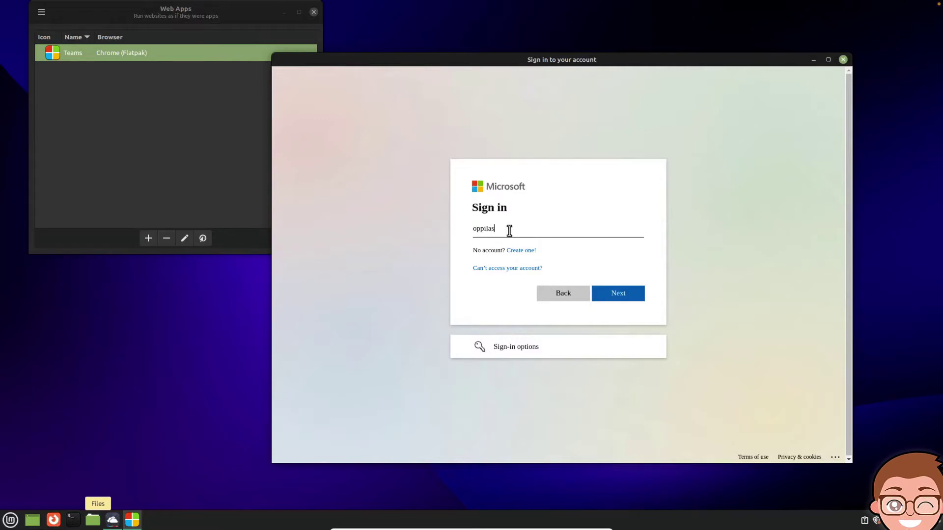
key("Return")
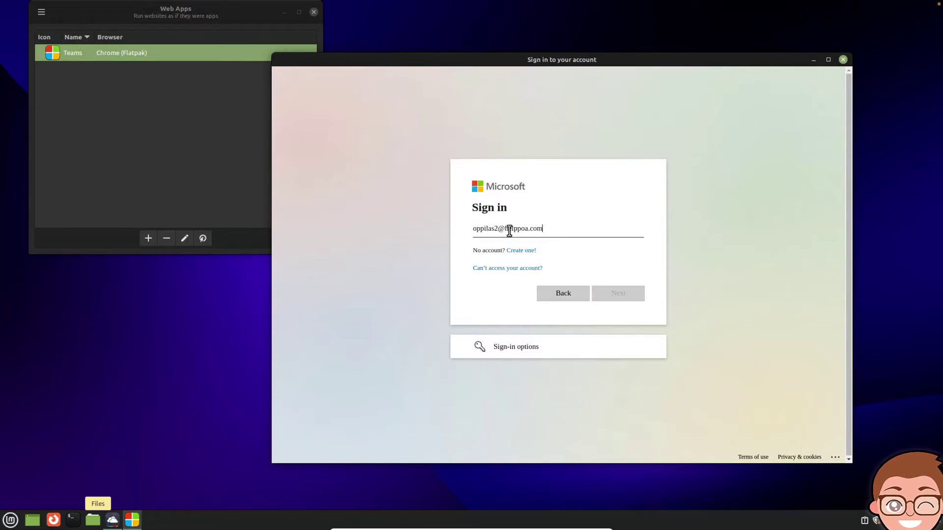
type("••••••••")
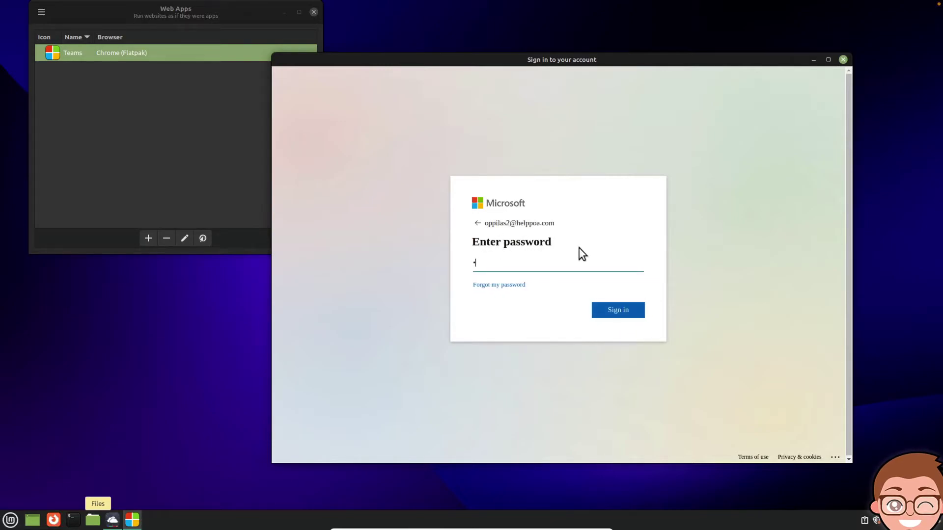
key("Return")
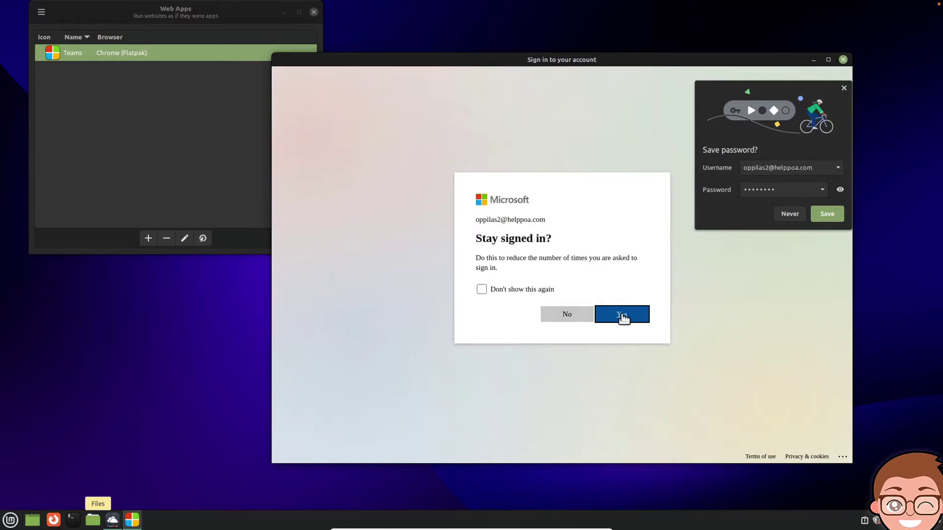
left_click(622, 315)
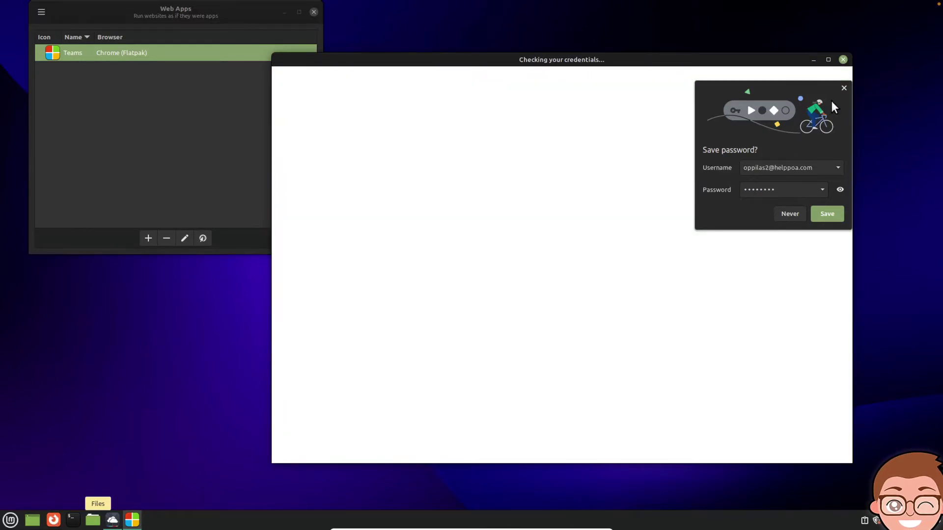
left_click(844, 88)
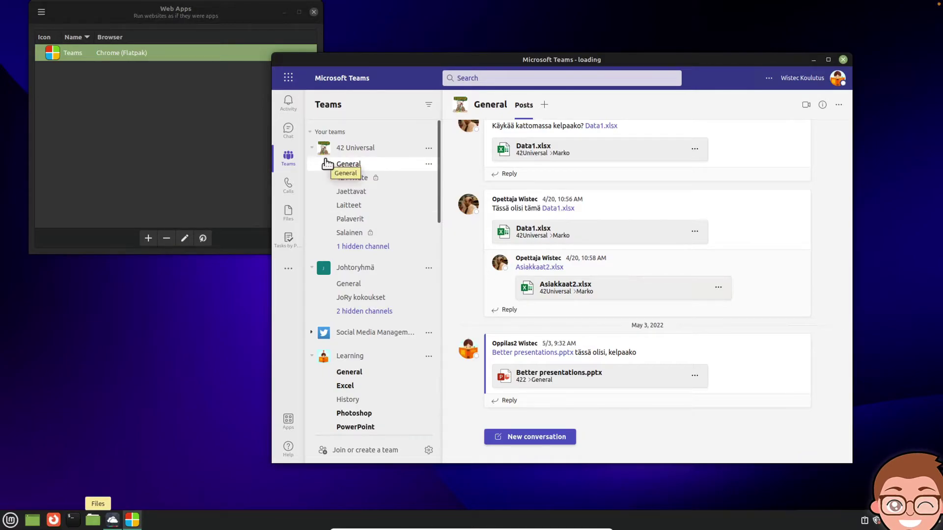
Step: Widen the Teams window by dragging its left edge, then open Calendar
left_click_drag(273, 56, 173, 57)
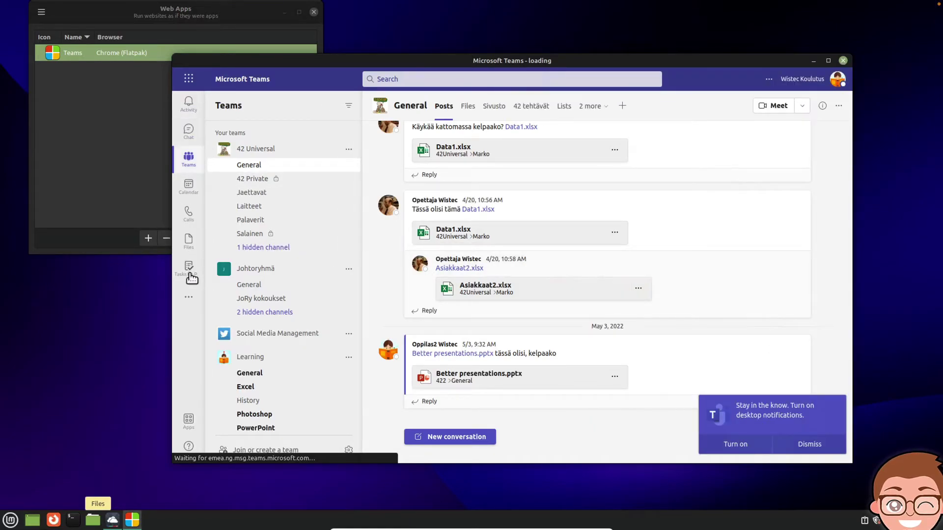
left_click(188, 187)
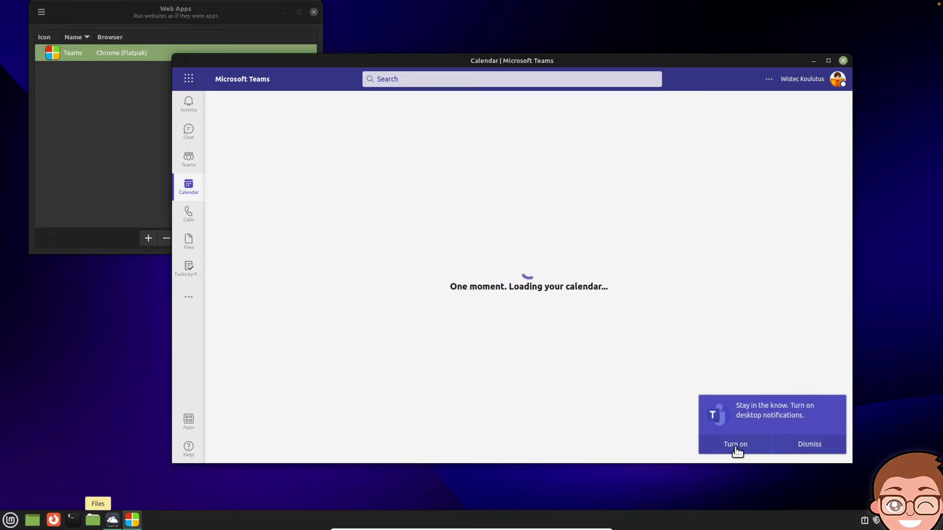
Step: Turn on Teams desktop notifications, allow them in Chrome, and dismiss the confirmation message
left_click(736, 447)
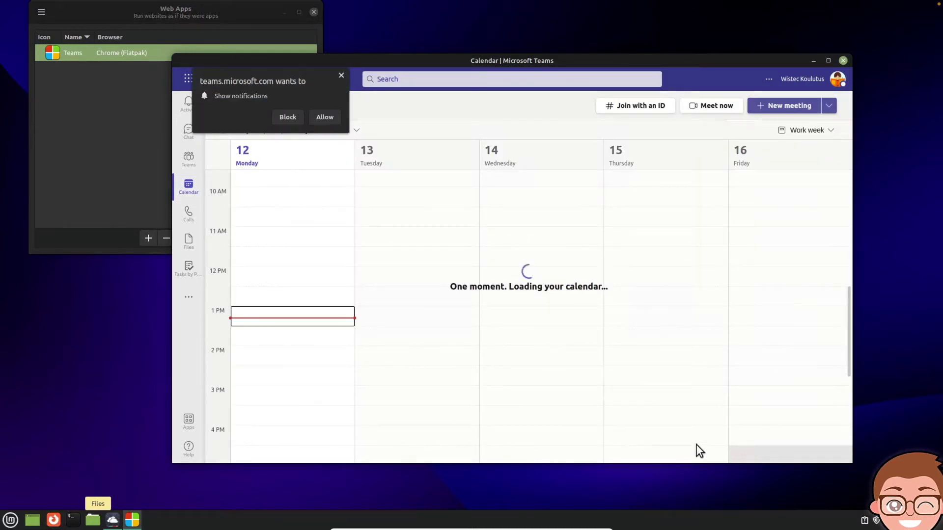
left_click(324, 116)
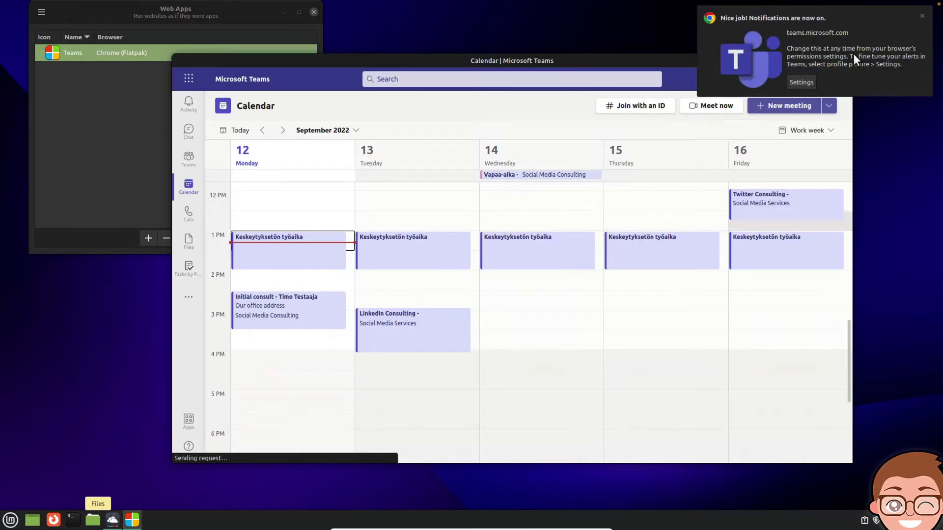
left_click(883, 42)
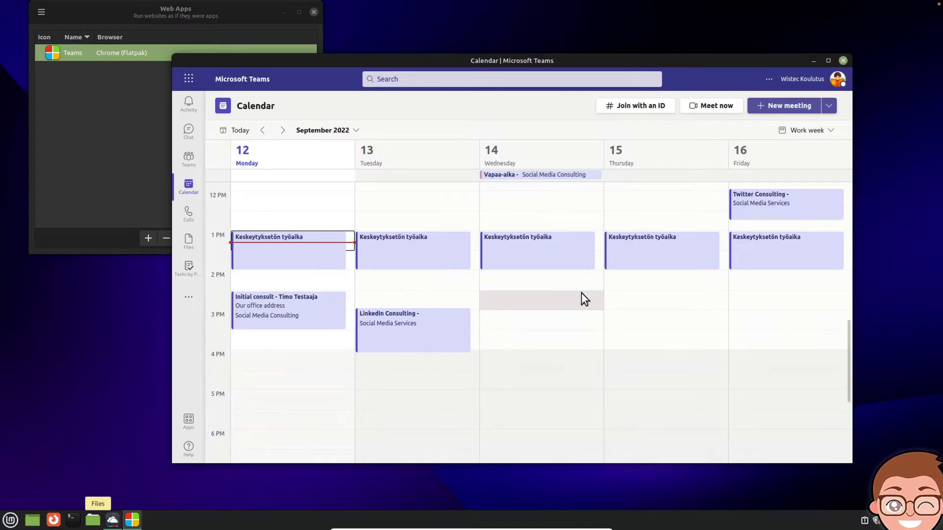
Step: Start a Meet now instant meeting, allow the microphone, join, and close the invite-people prompt
left_click(728, 112)
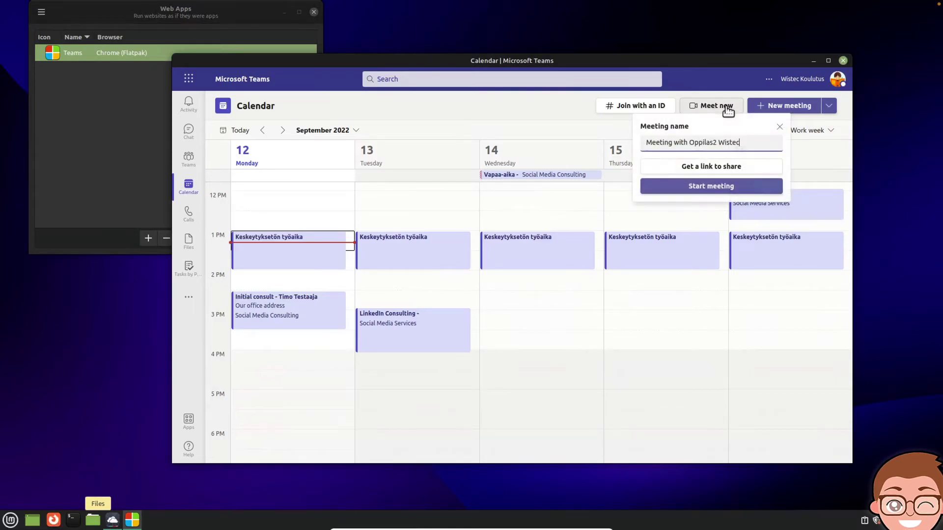
left_click(730, 191)
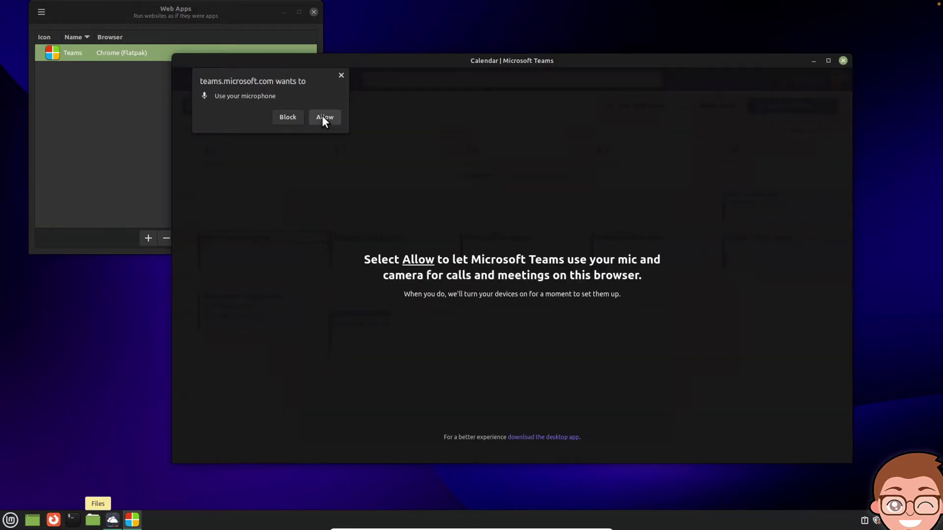
left_click(322, 116)
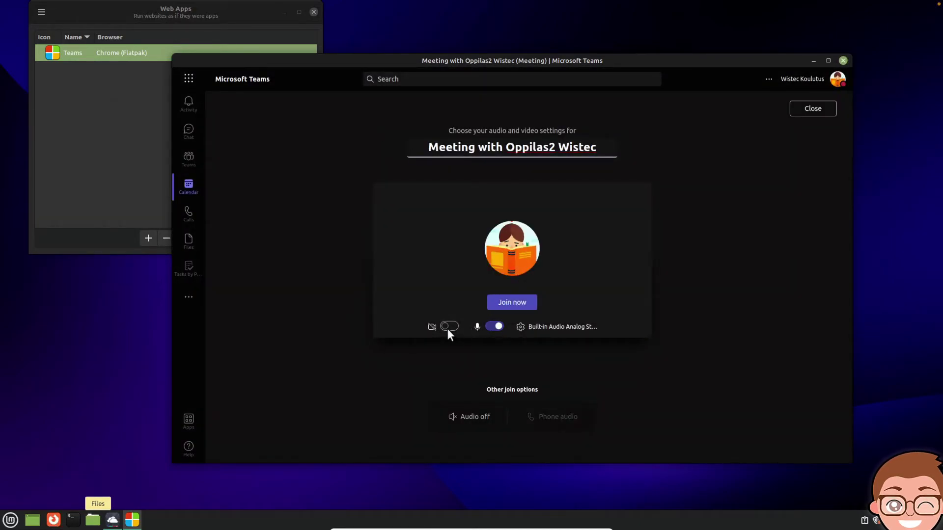
left_click(520, 306)
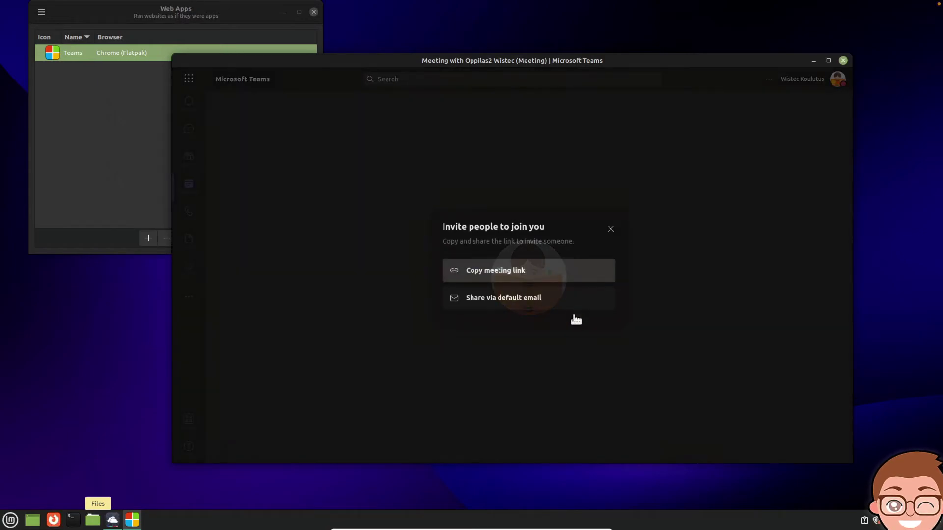
left_click(610, 230)
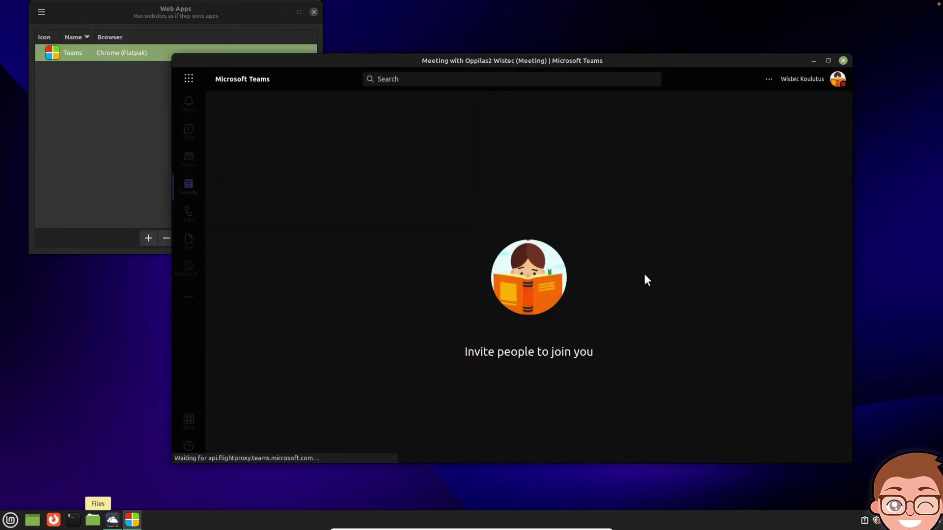
mouse_move(553, 391)
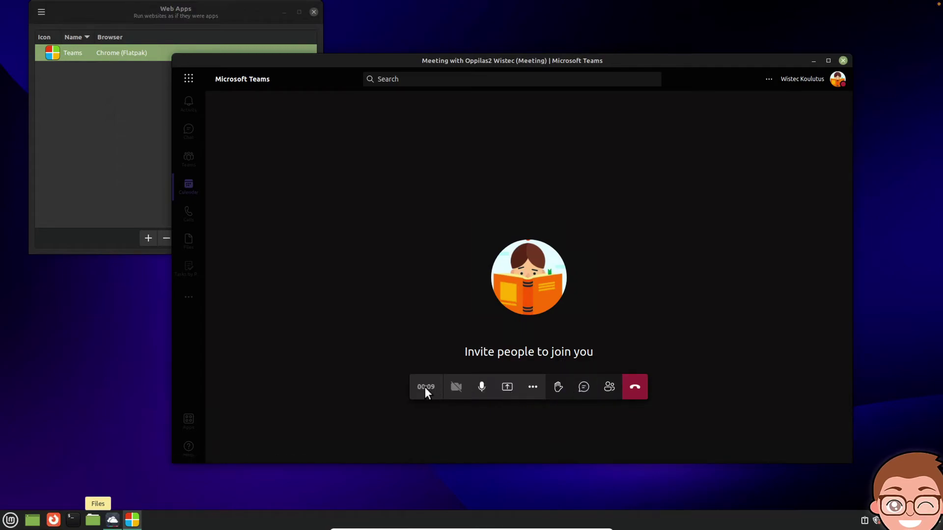